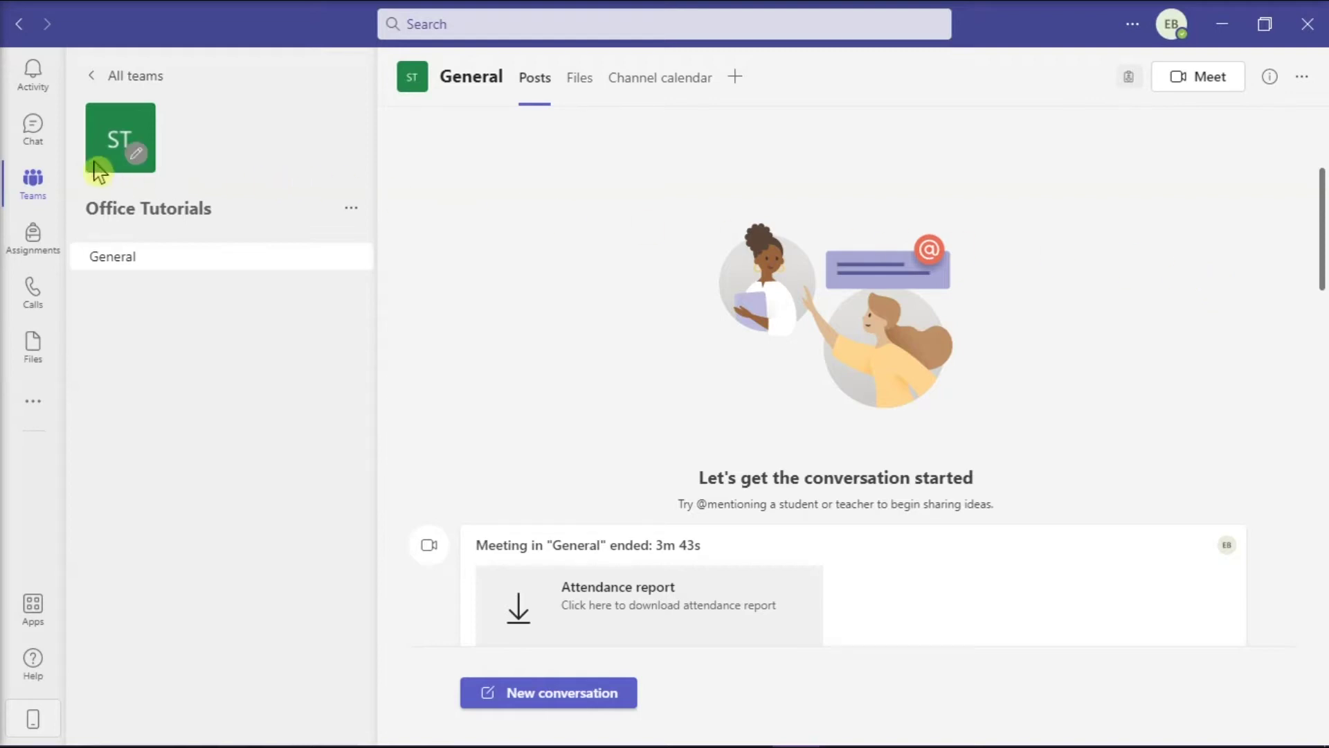
- Switch from the General channel to the Office Tutorials chat conversation
{"action": "left_click", "coordinate": [32, 130]}
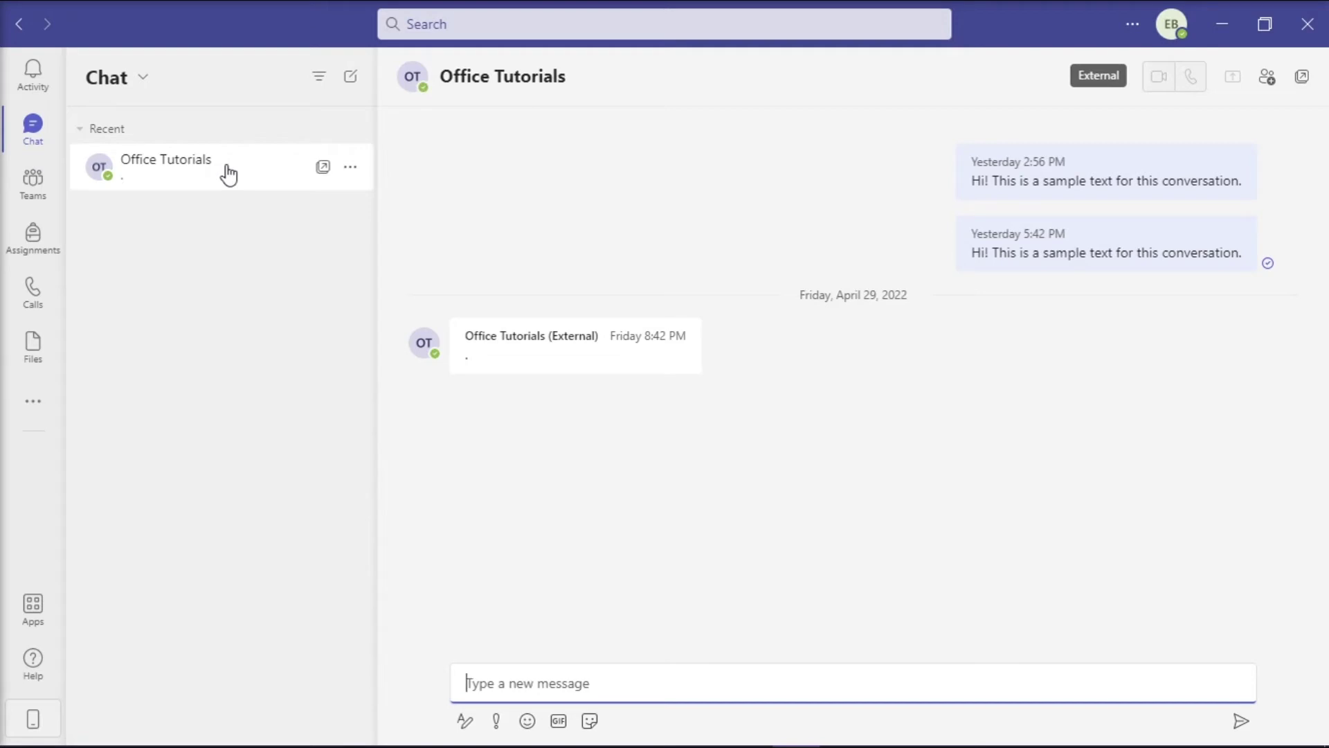
- Choose Block from the Office Tutorials chat's More options menu
{"action": "left_click", "coordinate": [352, 170]}
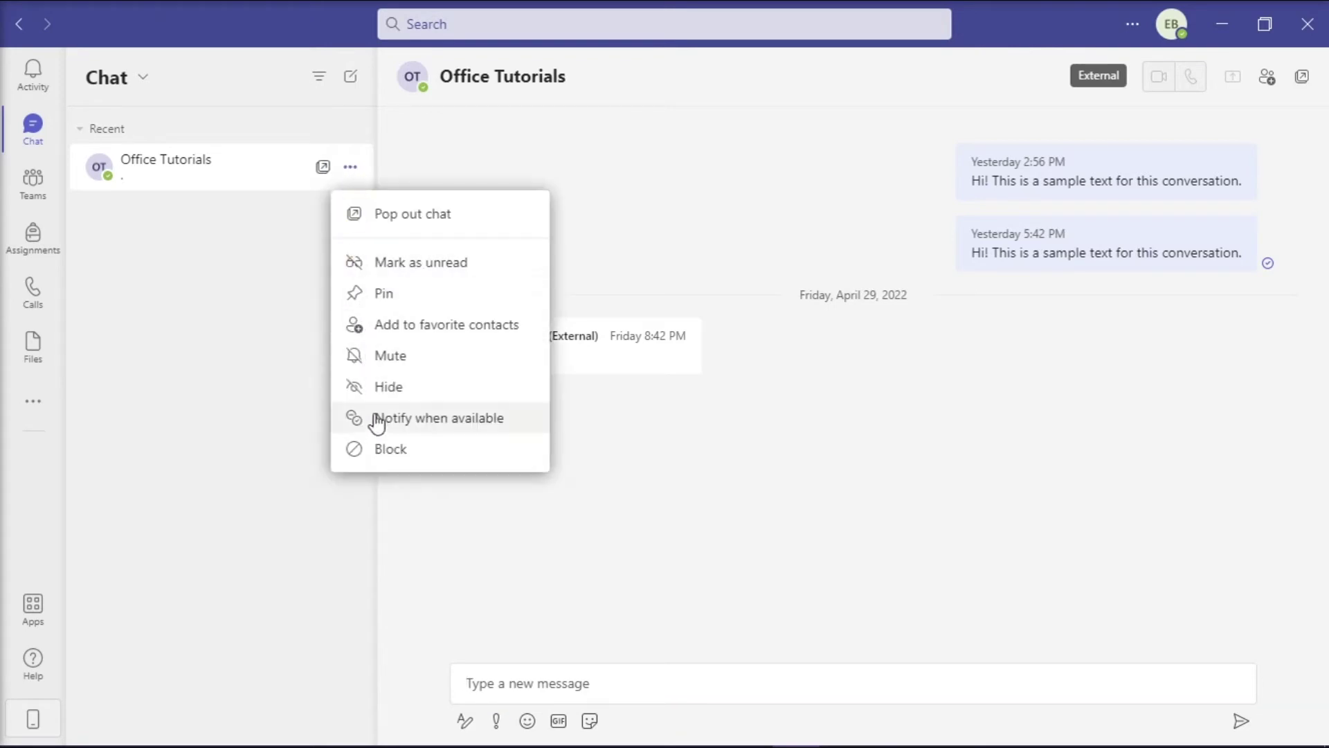
{"action": "left_click", "coordinate": [447, 454]}
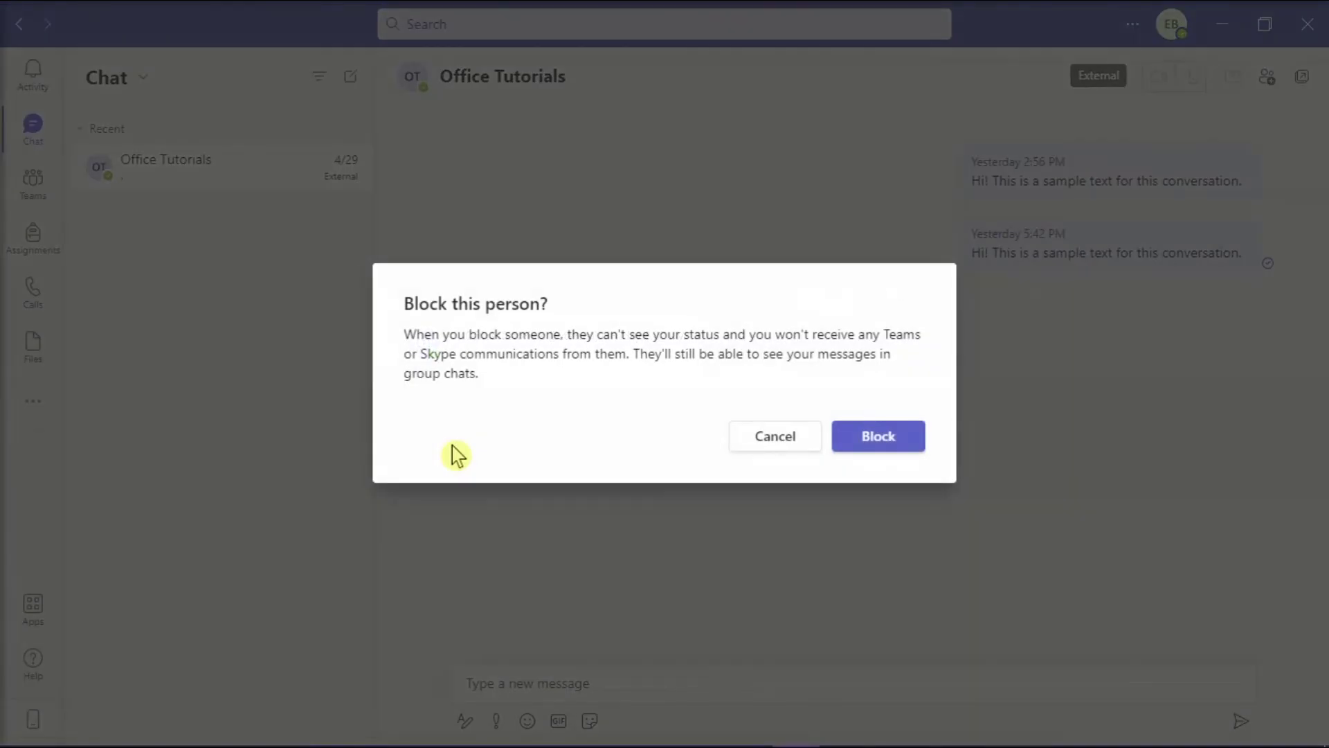